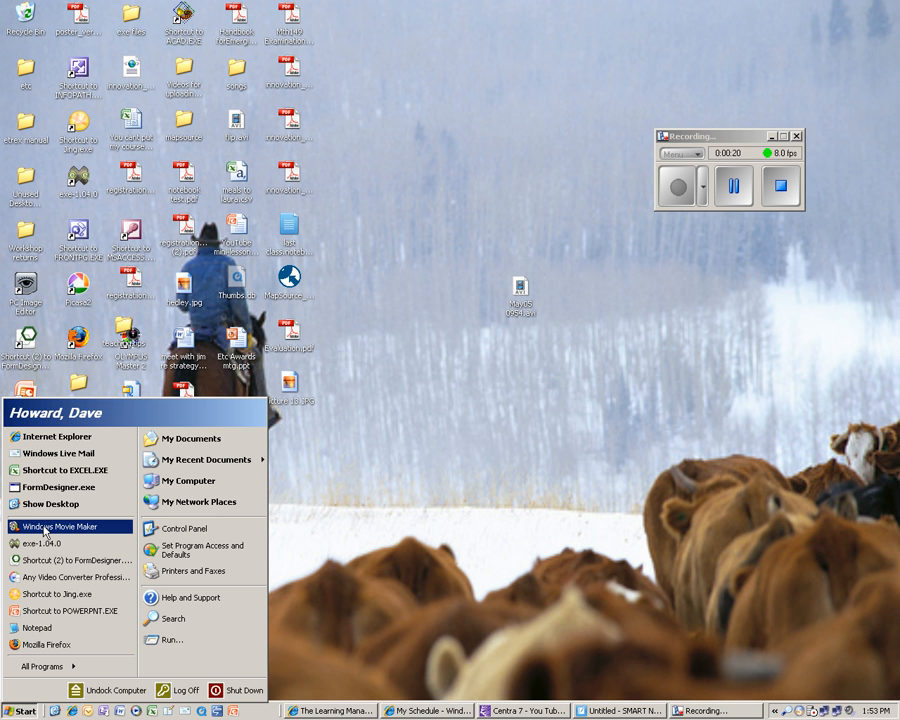
Open Windows Movie Maker and import March 28, 2009.wmv from the Videos for uploading 2009-03-28 folder into collections.
{"action": "left_click", "coordinate": [44, 527]}
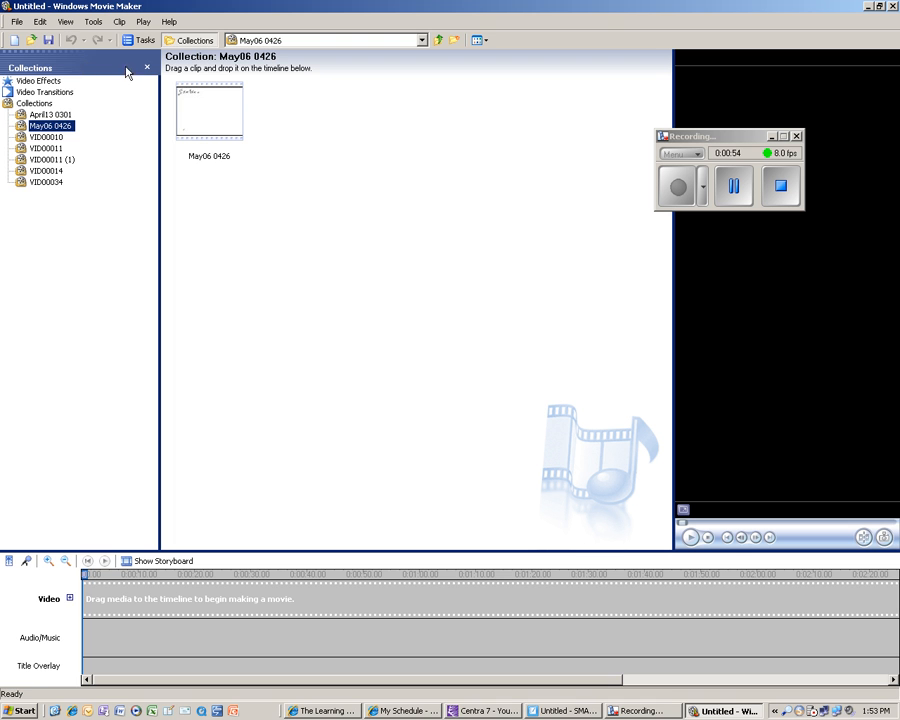
{"action": "left_click", "coordinate": [18, 22]}
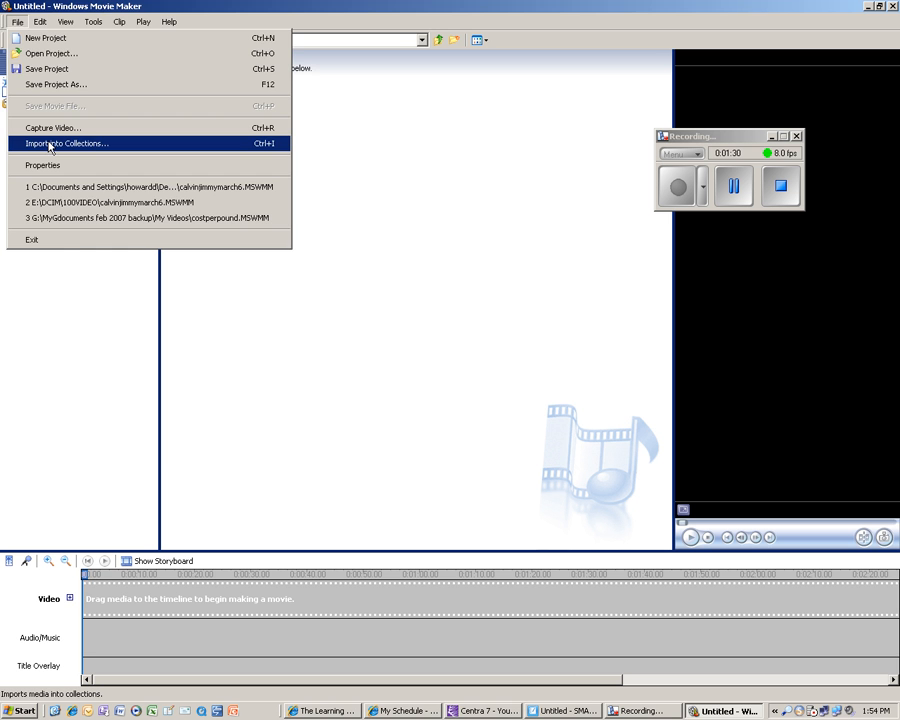
{"action": "left_click", "coordinate": [49, 147]}
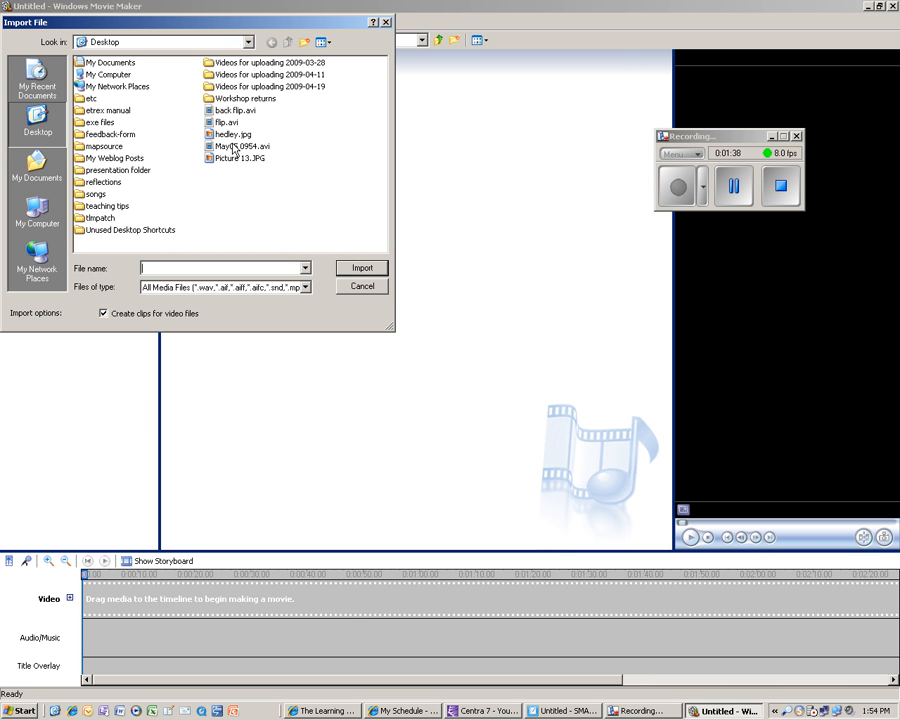
{"action": "double_click", "coordinate": [220, 62]}
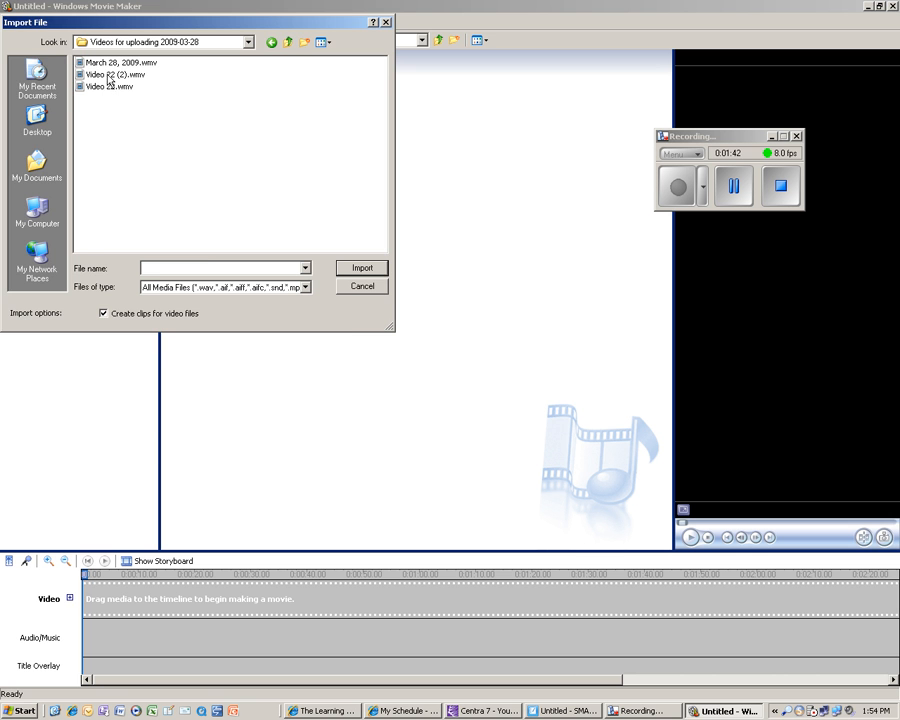
{"action": "left_click", "coordinate": [110, 64]}
{"action": "double_click", "coordinate": [110, 66]}
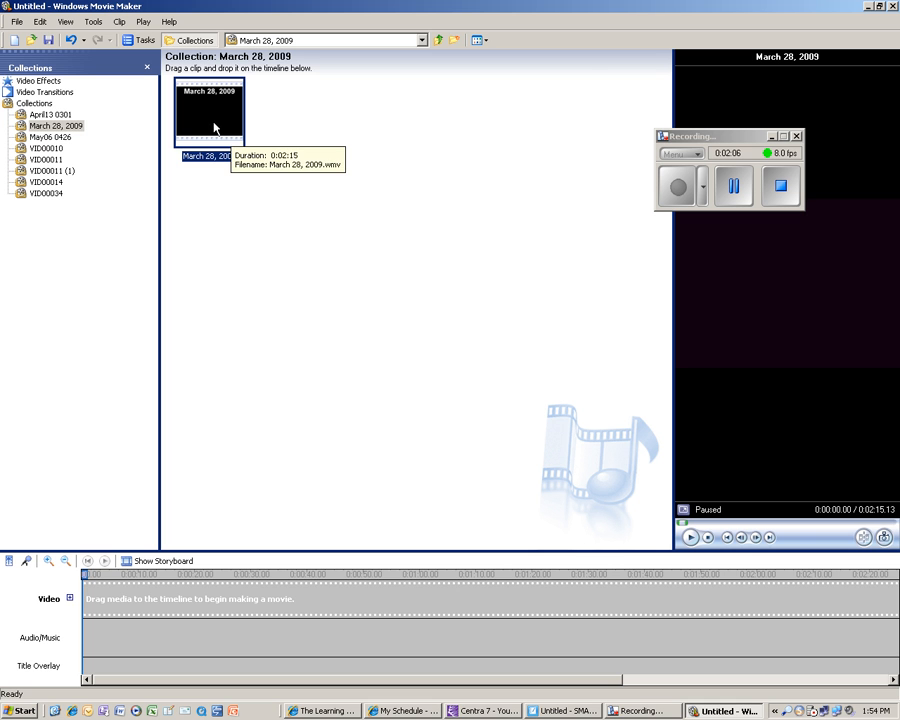
Open the May06 0426 collection and add its clip to the video timeline.
{"action": "left_click", "coordinate": [50, 137]}
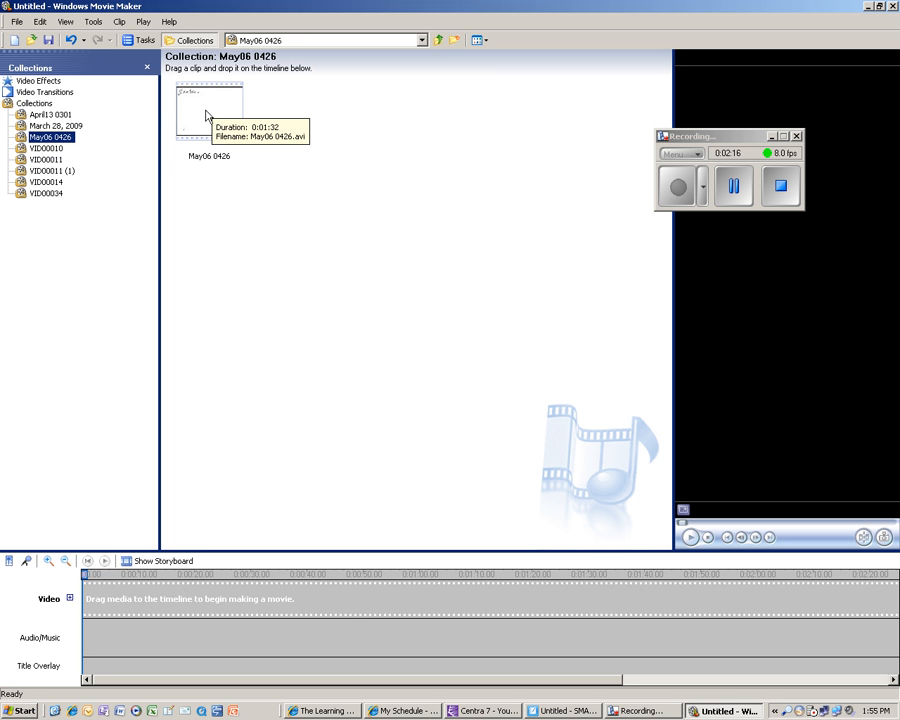
{"action": "left_click_drag", "start_coordinate": [207, 113], "coordinate": [203, 605]}
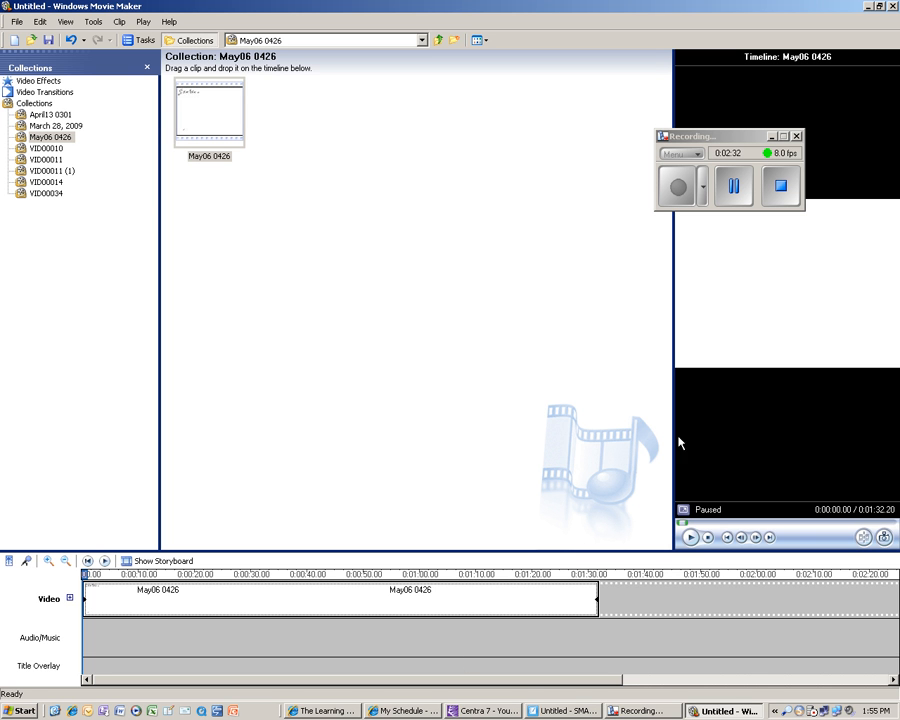
Widen the preview monitor, play the timeline to locate about 0:00:04, and split the clip there.
{"action": "left_click_drag", "start_coordinate": [673, 413], "coordinate": [316, 420]}
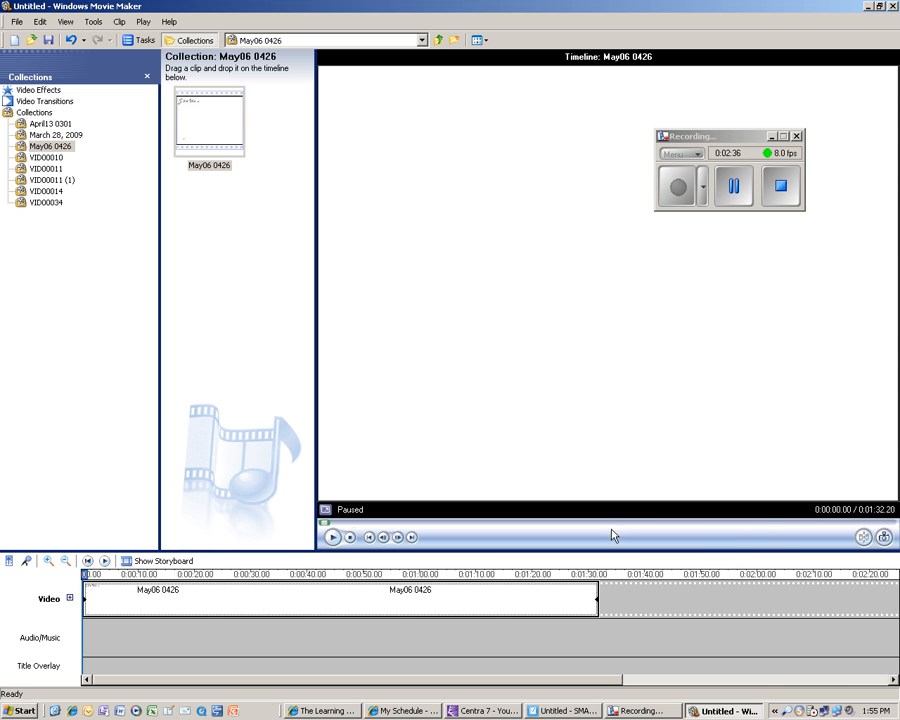
{"action": "left_click", "coordinate": [333, 538]}
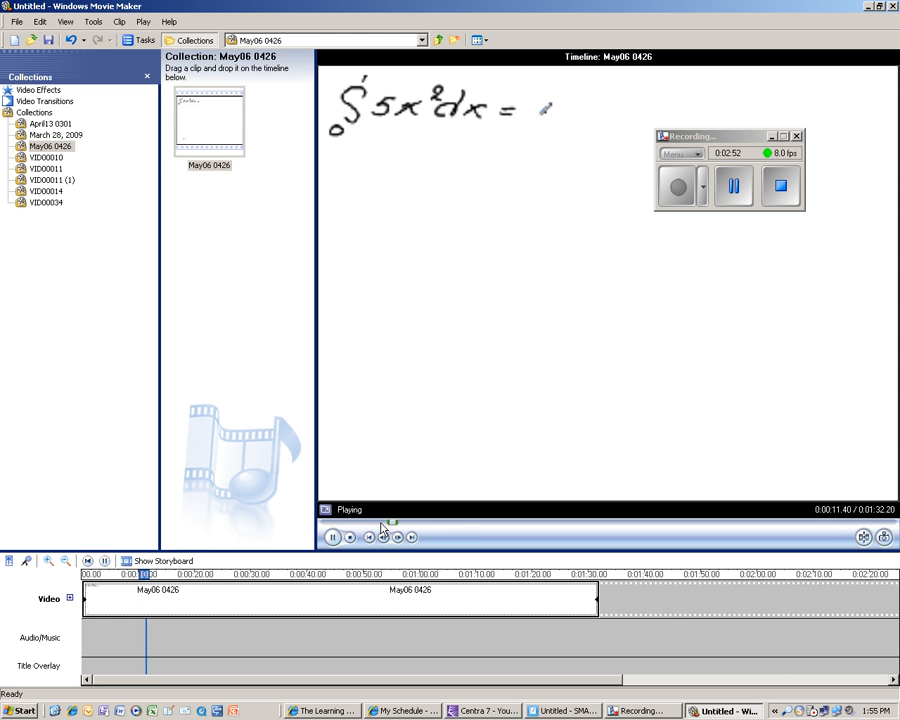
{"action": "left_click_drag", "start_coordinate": [395, 527], "coordinate": [322, 528]}
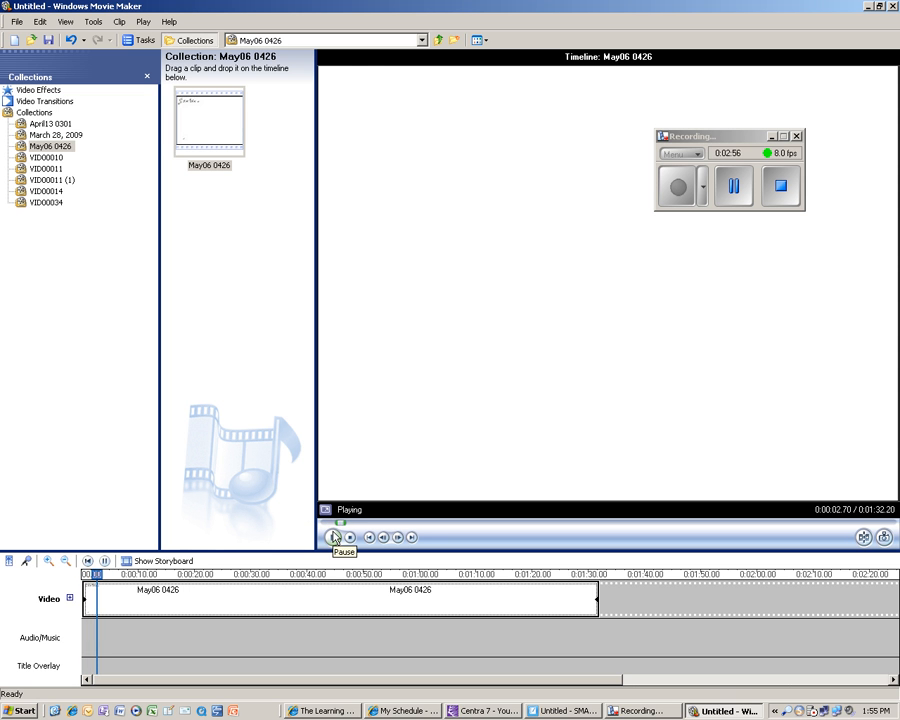
{"action": "left_click", "coordinate": [334, 537]}
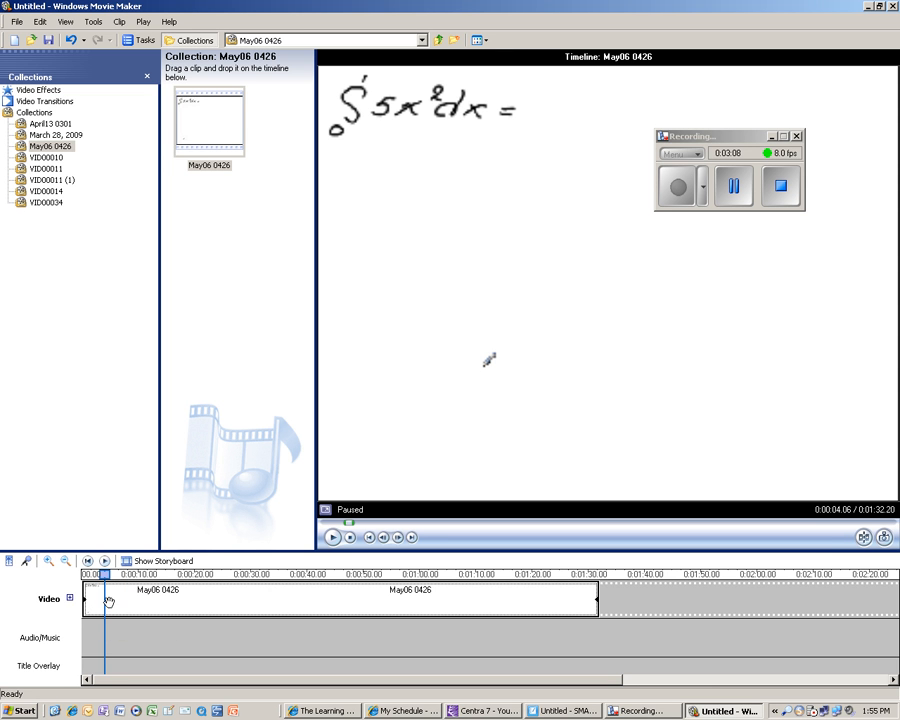
{"action": "left_click", "coordinate": [119, 22]}
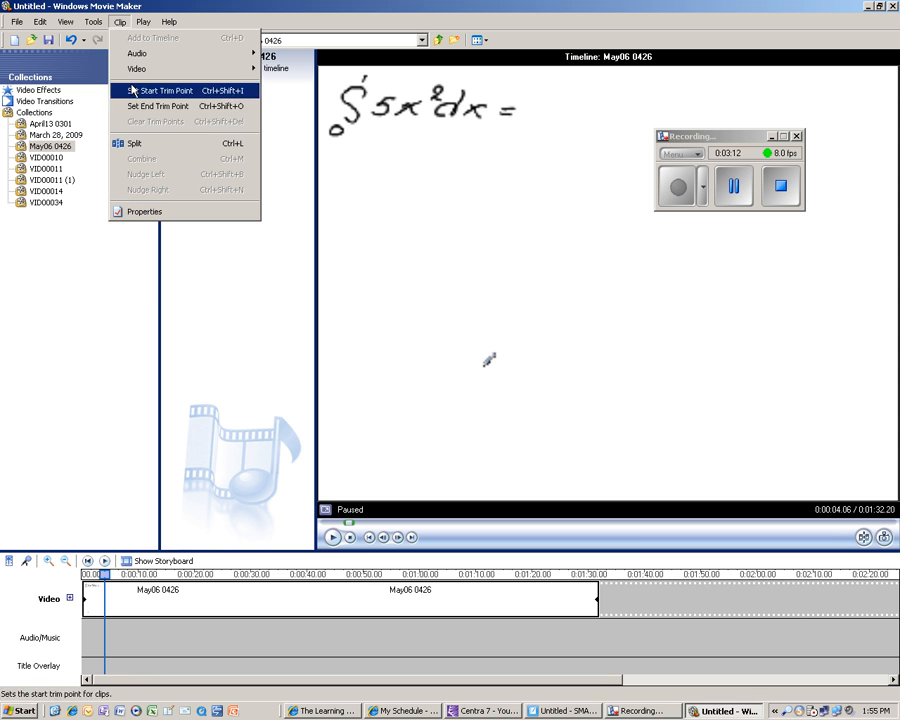
{"action": "left_click", "coordinate": [137, 144]}
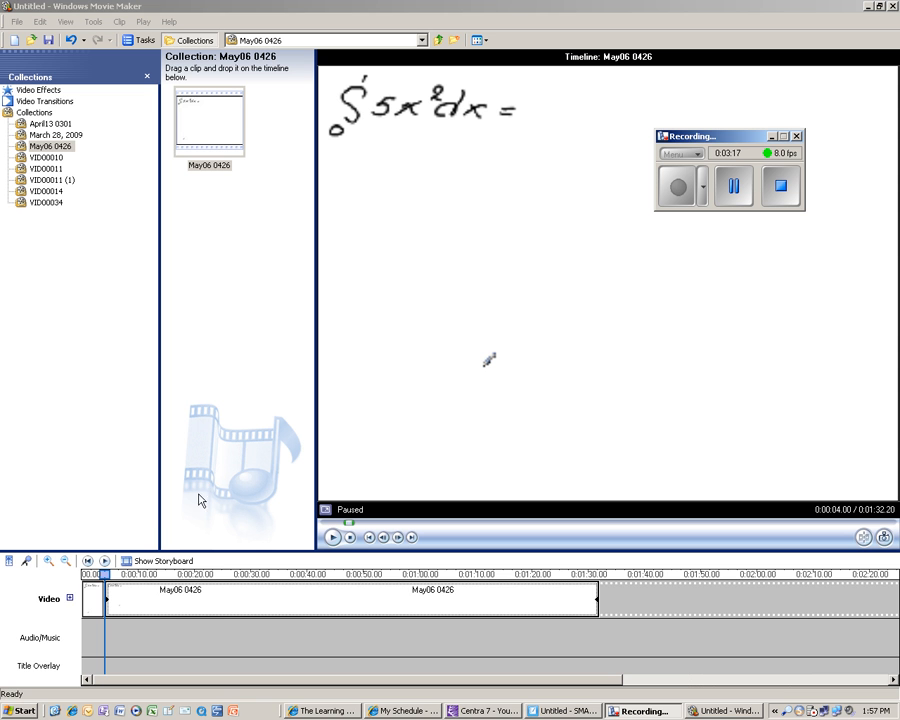
Delete the short opening segment before the split and play back the trimmed timeline.
{"action": "right_click", "coordinate": [92, 600]}
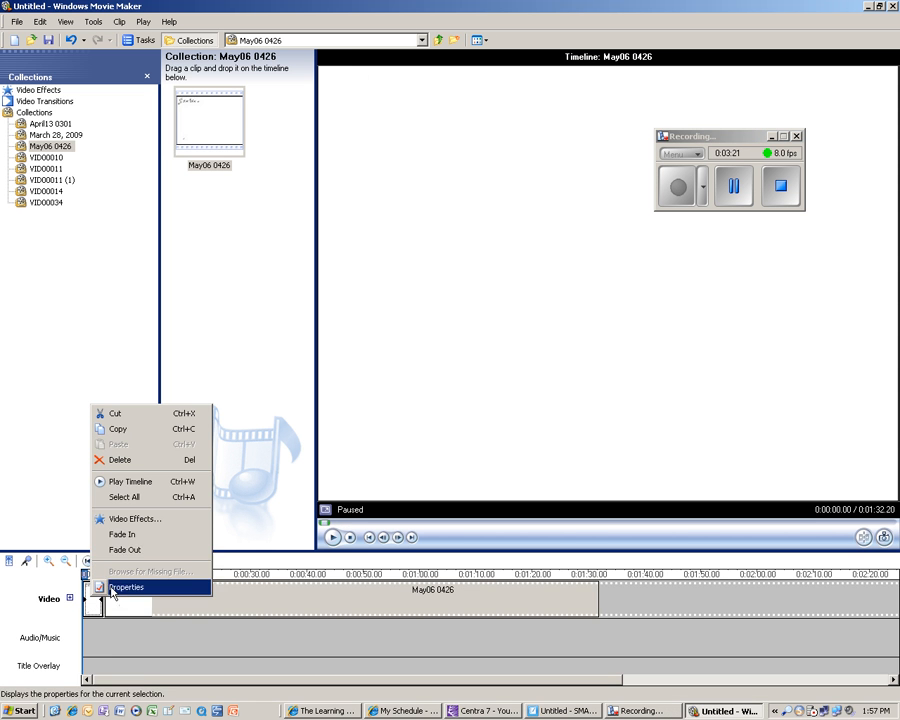
{"action": "left_click", "coordinate": [121, 461]}
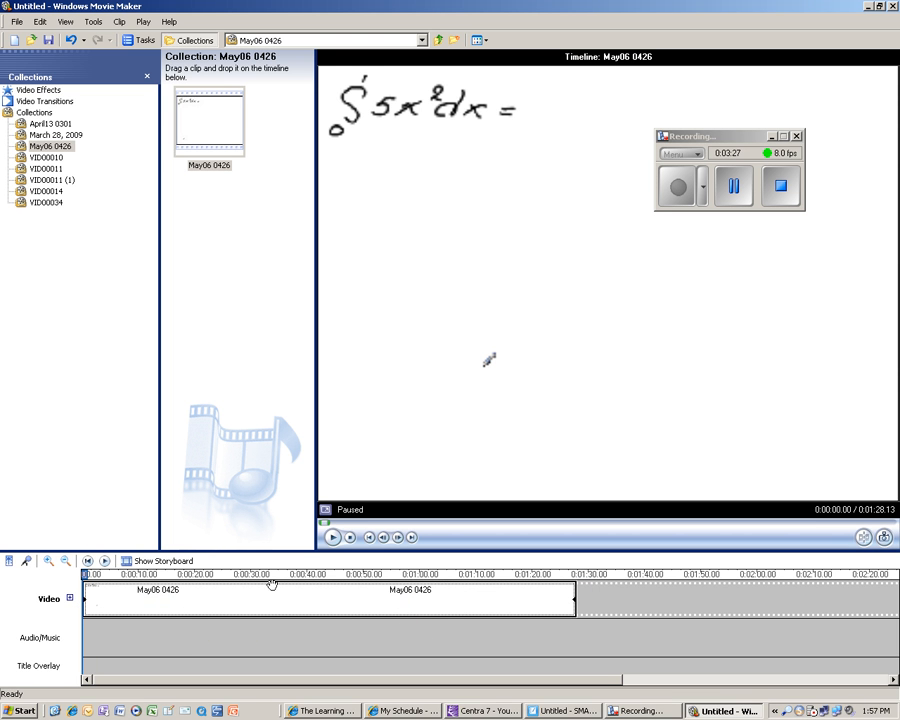
{"action": "key", "text": "space"}
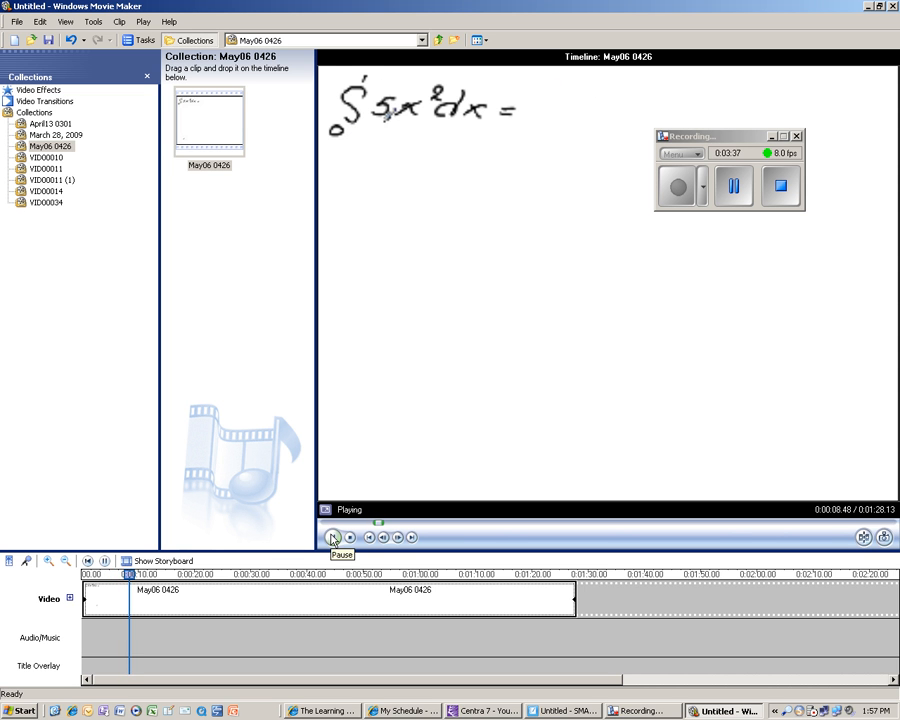
{"action": "left_click", "coordinate": [333, 537]}
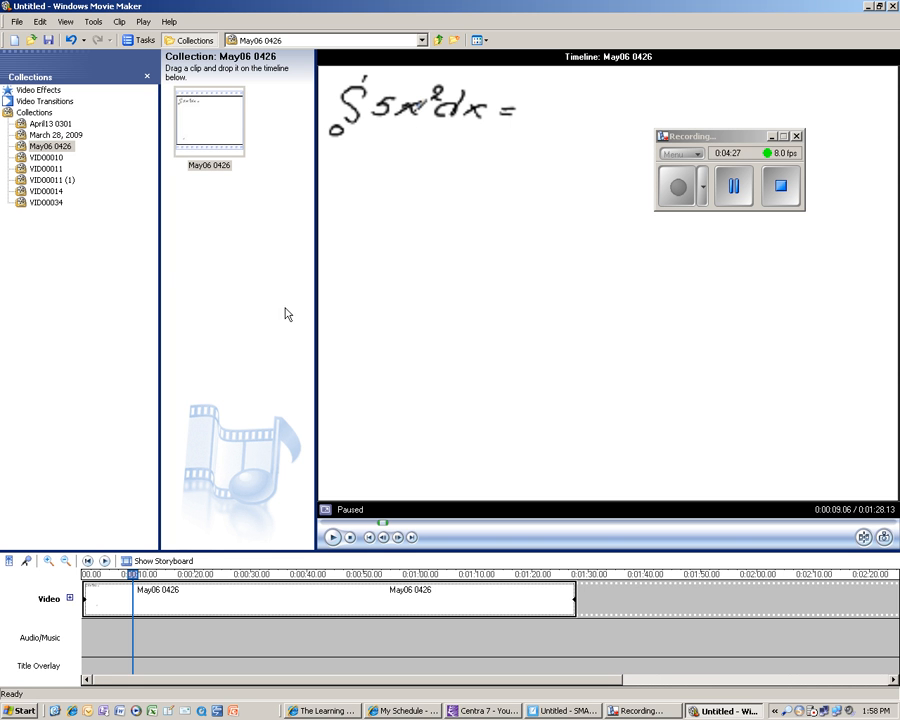
Start saving the movie to this computer and name the file editied calculus.
{"action": "left_click", "coordinate": [18, 24]}
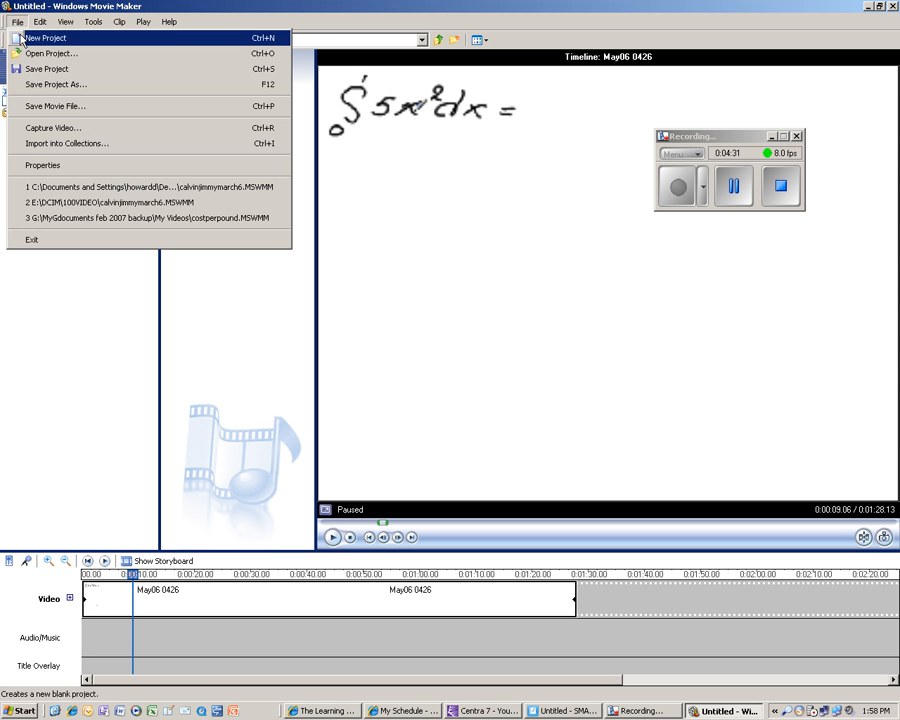
{"action": "left_click", "coordinate": [43, 107]}
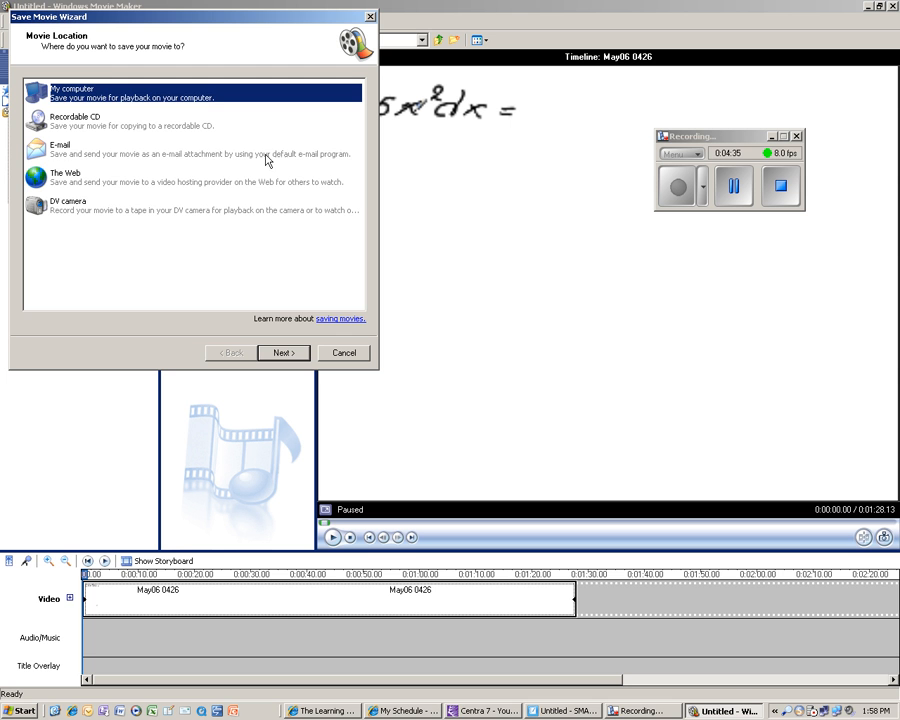
{"action": "left_click", "coordinate": [284, 353]}
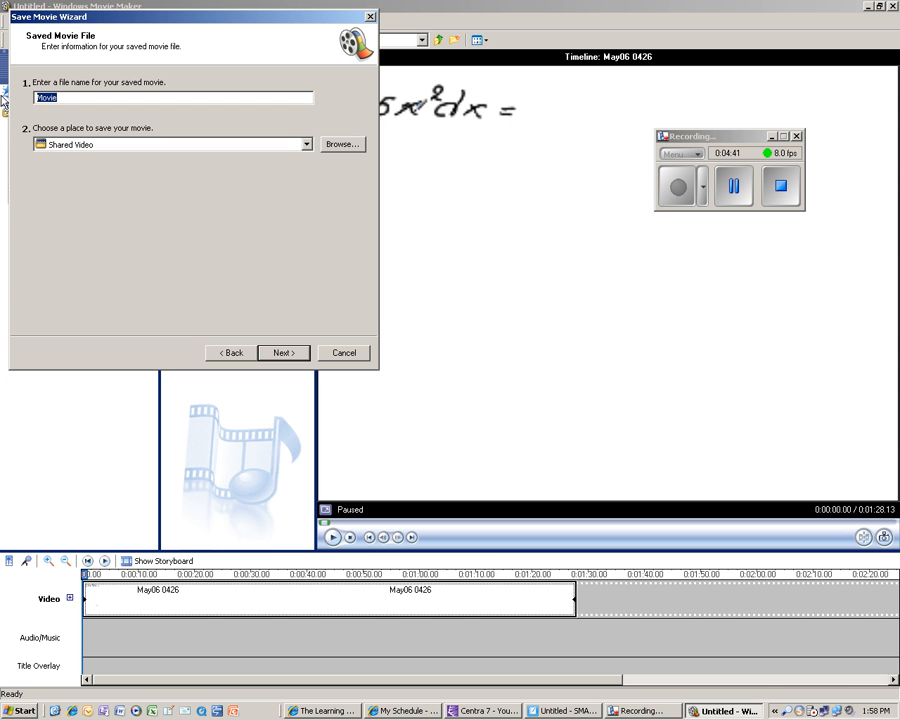
{"action": "type", "text": "editied calculus"}
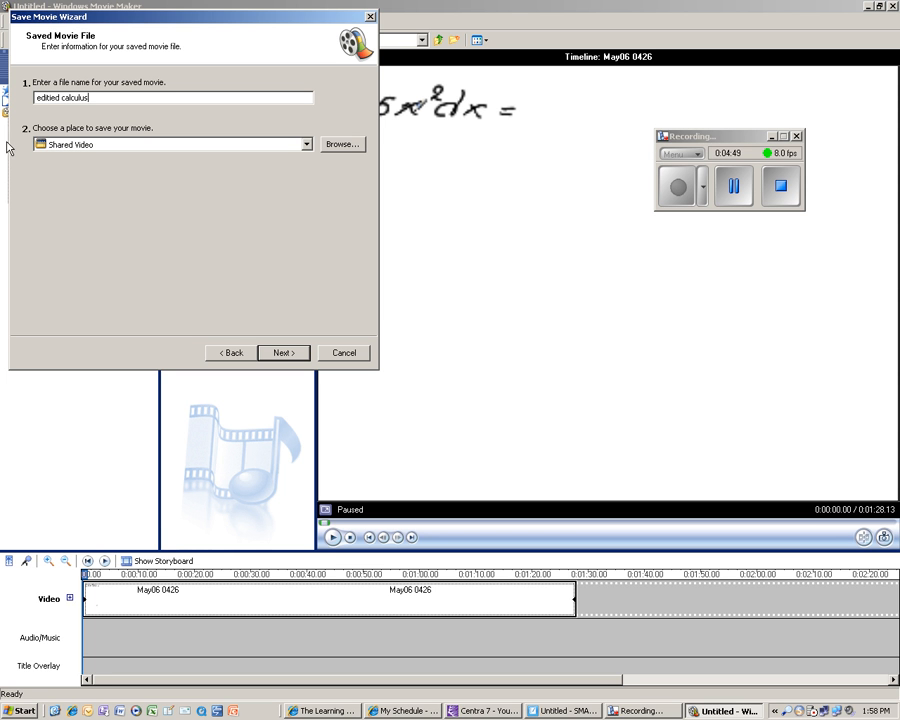
Choose the Desktop as the folder to save the movie in.
{"action": "left_click", "coordinate": [307, 145]}
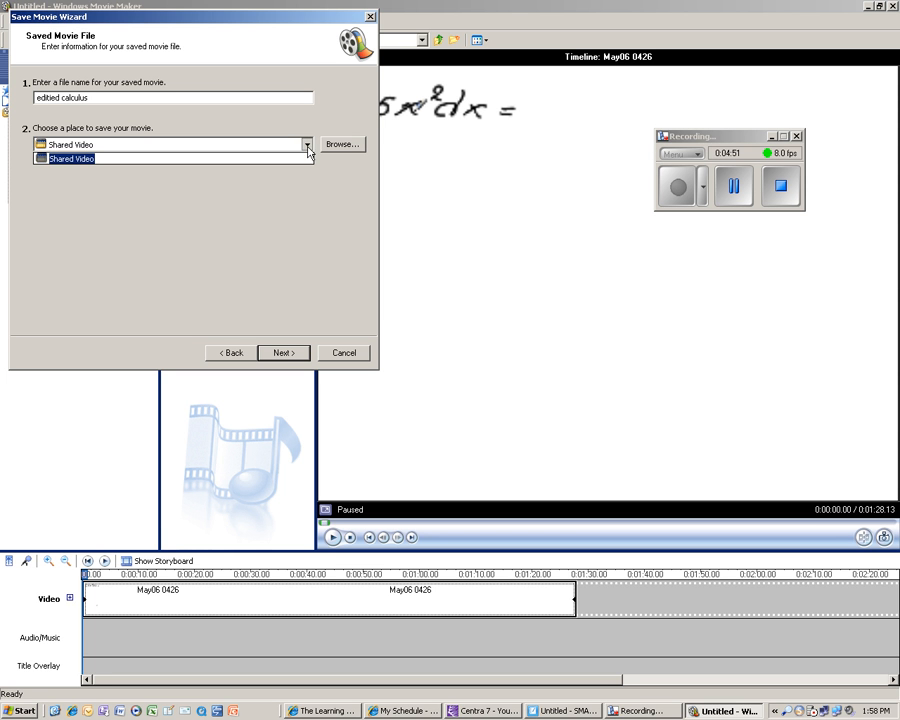
{"action": "left_click", "coordinate": [307, 145]}
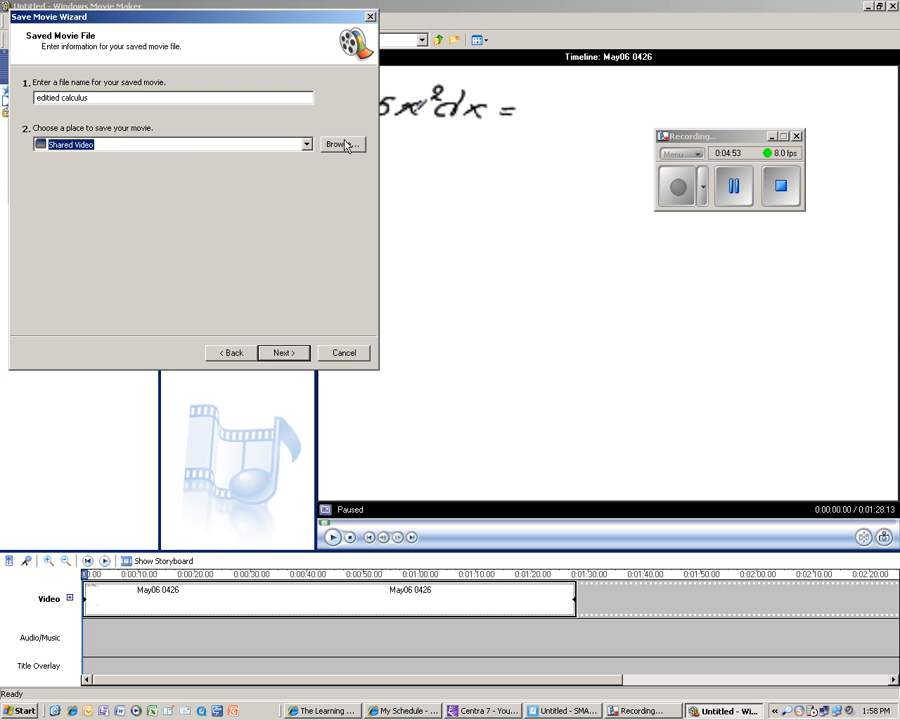
{"action": "left_click", "coordinate": [352, 145]}
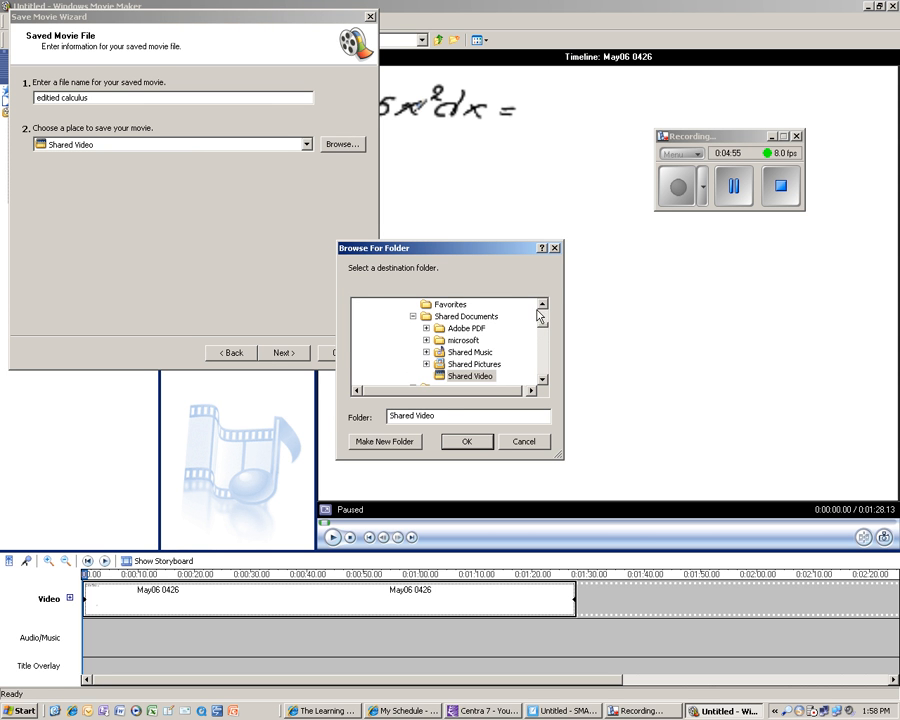
{"action": "scroll", "coordinate": [544, 328], "scroll_direction": "up", "scroll_amount": 1}
{"action": "scroll", "coordinate": [544, 328], "scroll_direction": "up", "scroll_amount": 5}
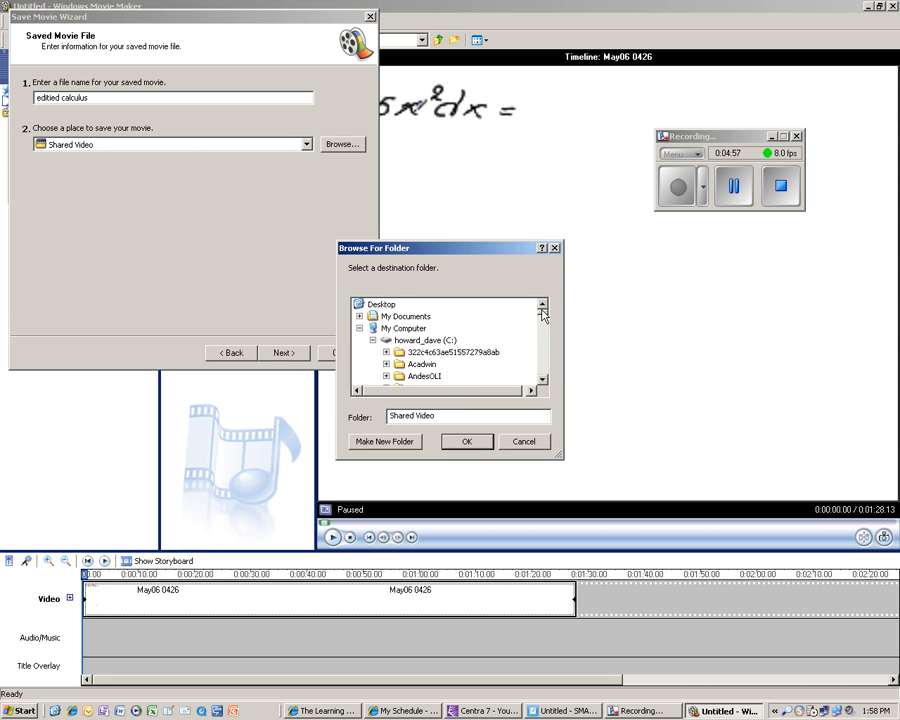
{"action": "left_click", "coordinate": [380, 305]}
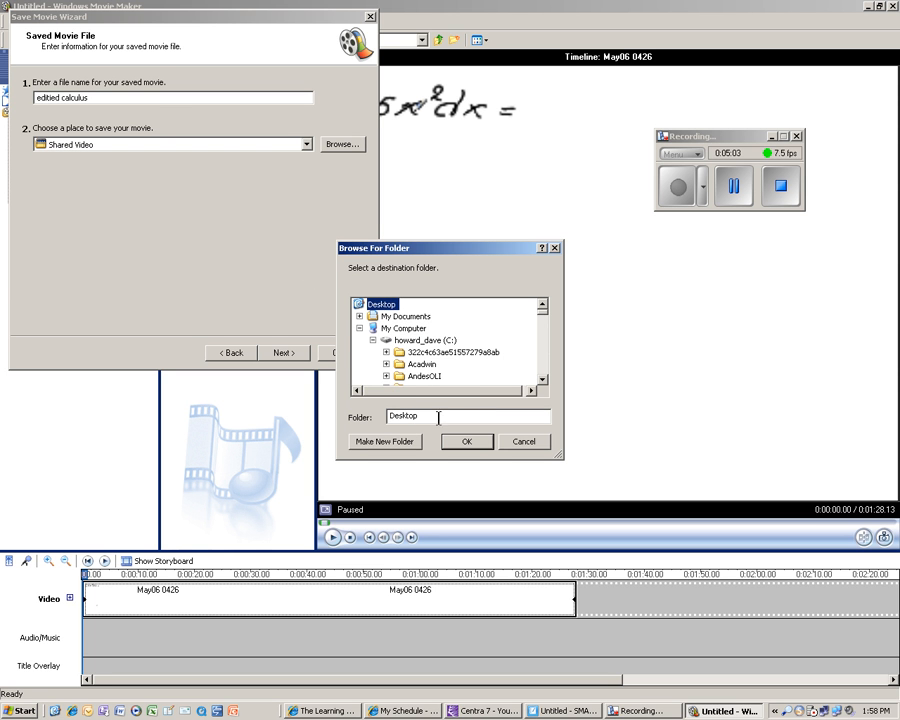
{"action": "left_click", "coordinate": [465, 441]}
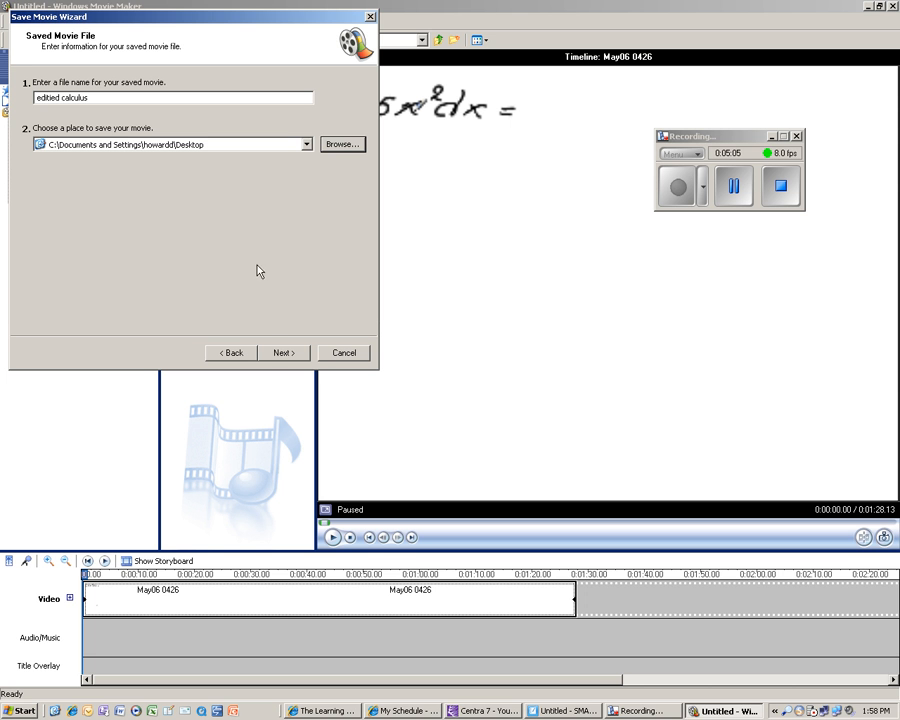
Accept the best quality for playback setting and begin saving the movie.
{"action": "left_click", "coordinate": [284, 352]}
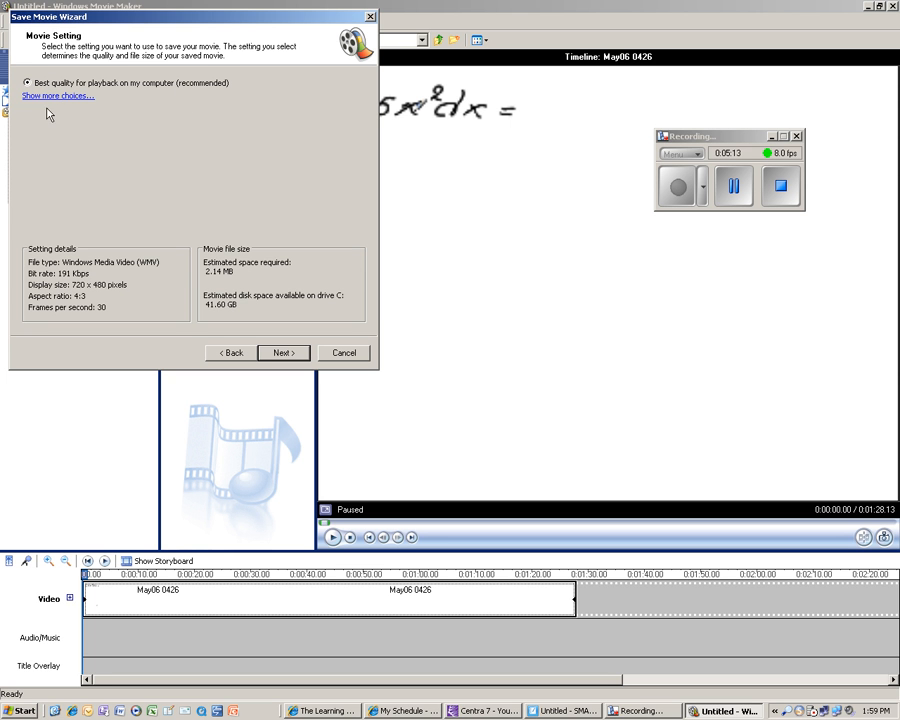
{"action": "left_click", "coordinate": [277, 352]}
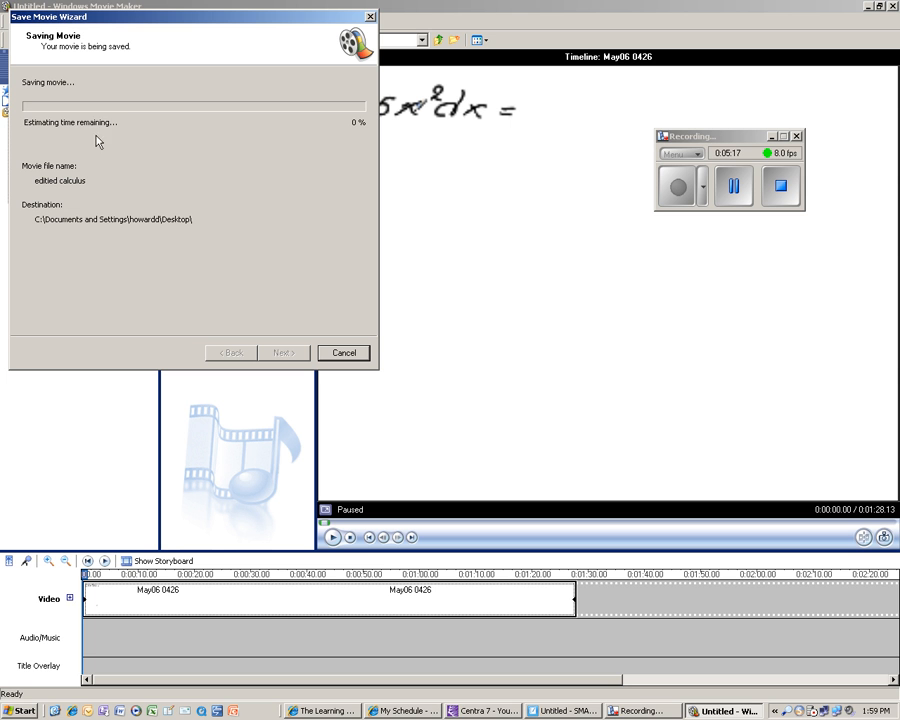